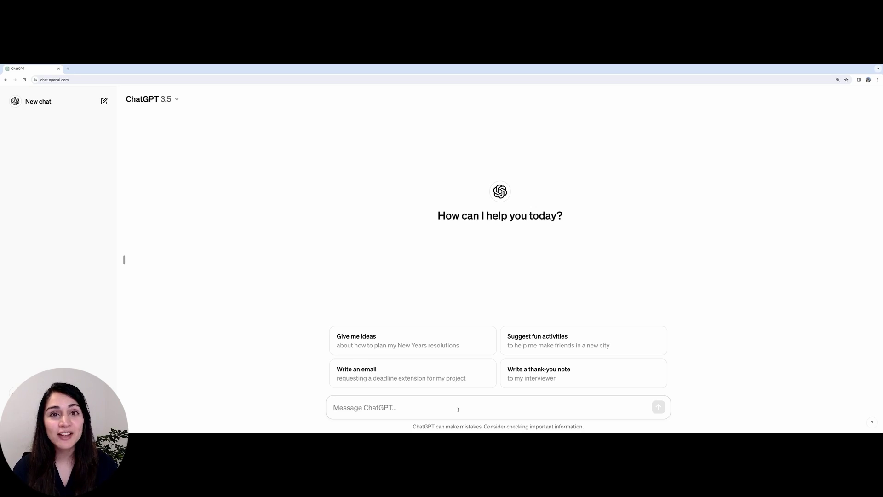
Step: Paste and send the request for introduction bullet points on parathyroid carcinoma in pregnancy, highlighting its key parts
text(I want to write a case report on parathyroid carcinoma in pregnancy. Can you help me come up with some bullet points for the introduction.)
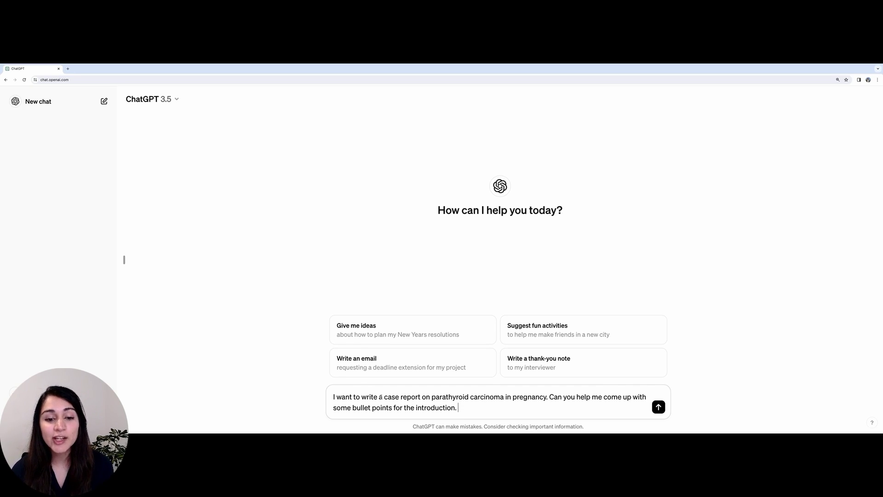
drag(384, 396, 539, 396)
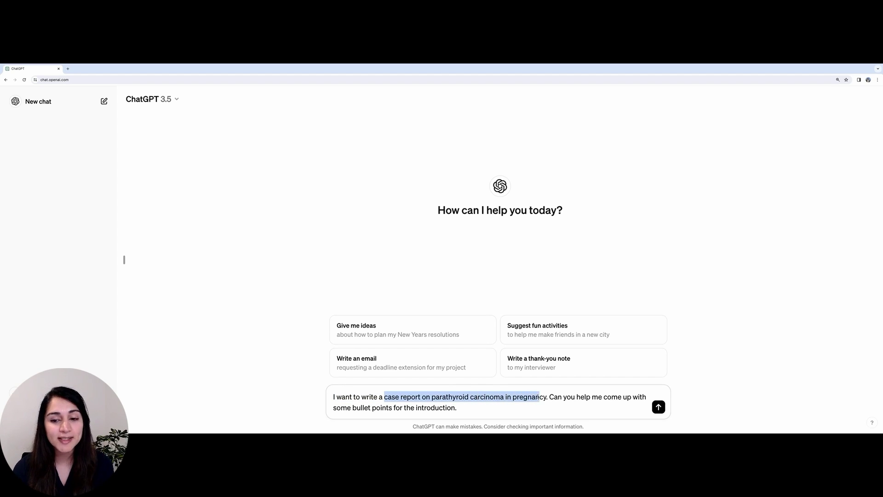
click(598, 409)
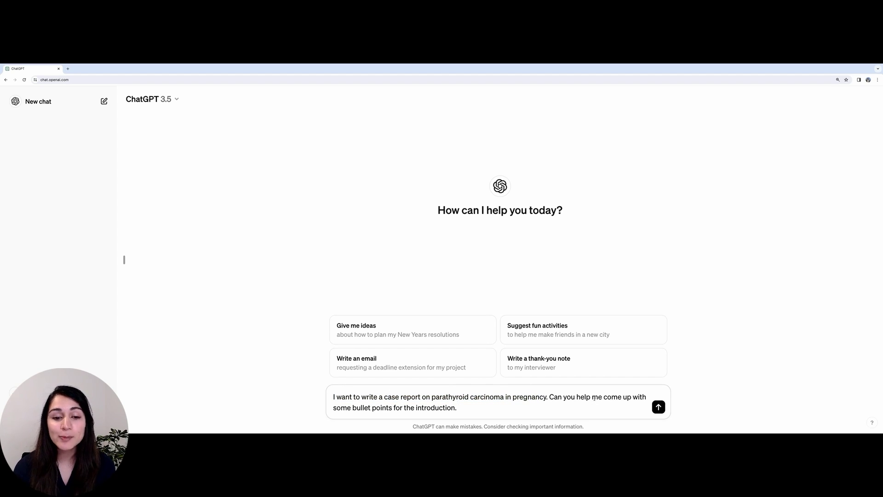
drag(459, 408, 381, 408)
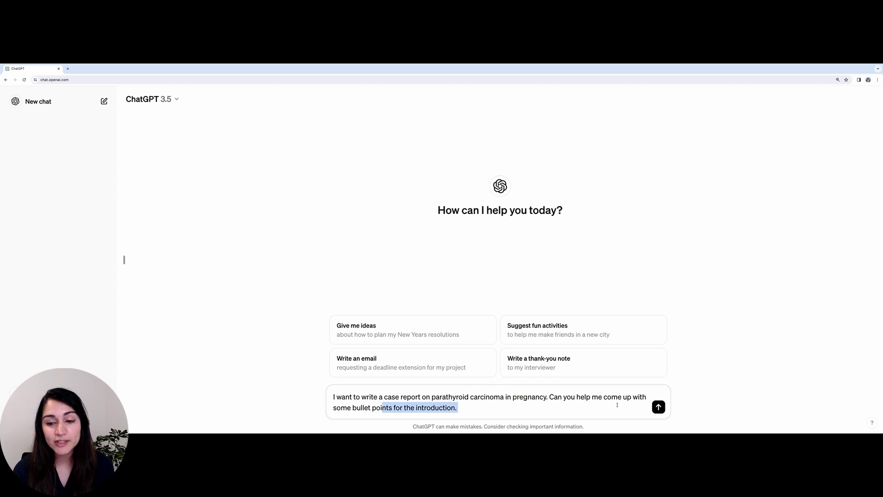
click(659, 408)
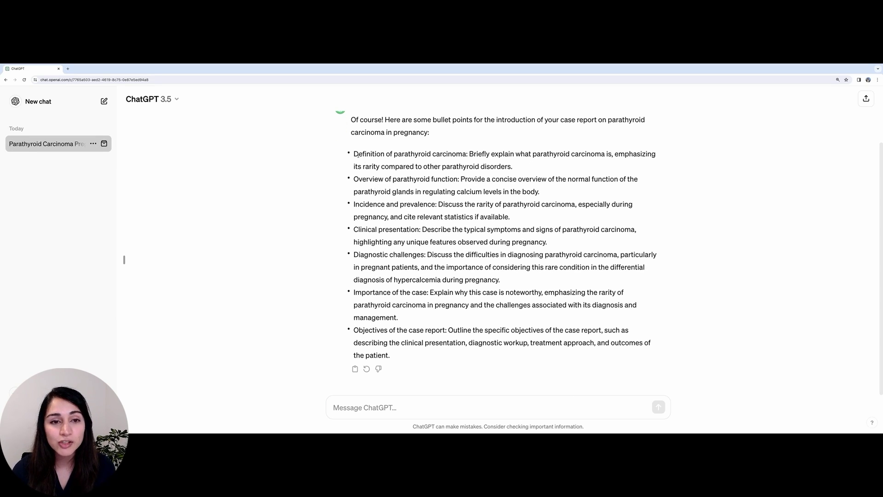
Step: Highlight the Definition, Overview of parathyroid function, Incidence and prevalence, and Clinical presentation bullets
drag(355, 153, 466, 155)
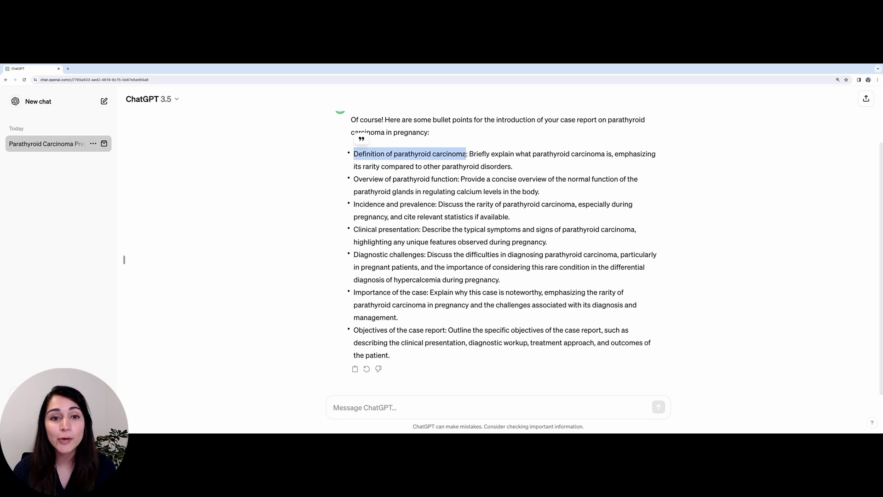
drag(354, 179, 458, 179)
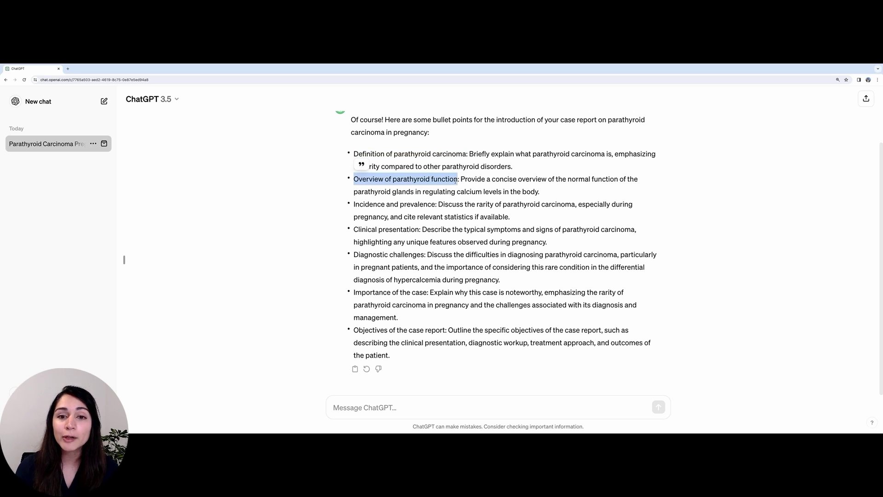
drag(353, 205, 435, 207)
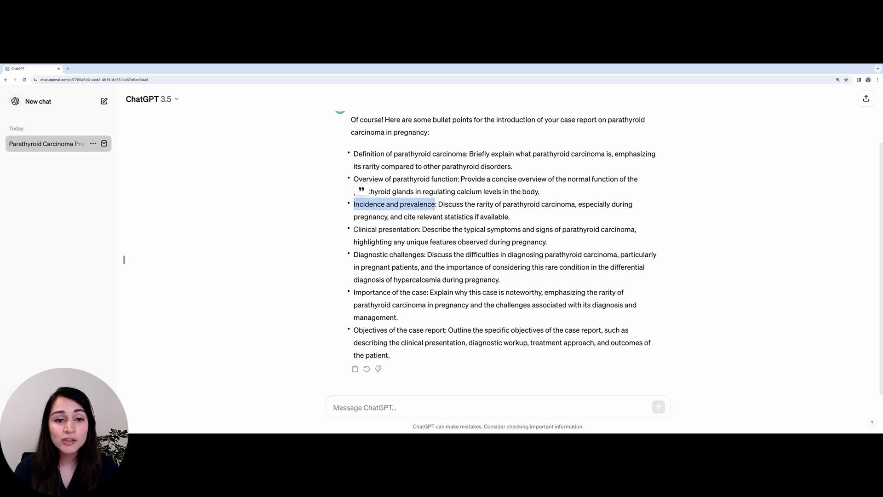
drag(354, 229, 546, 242)
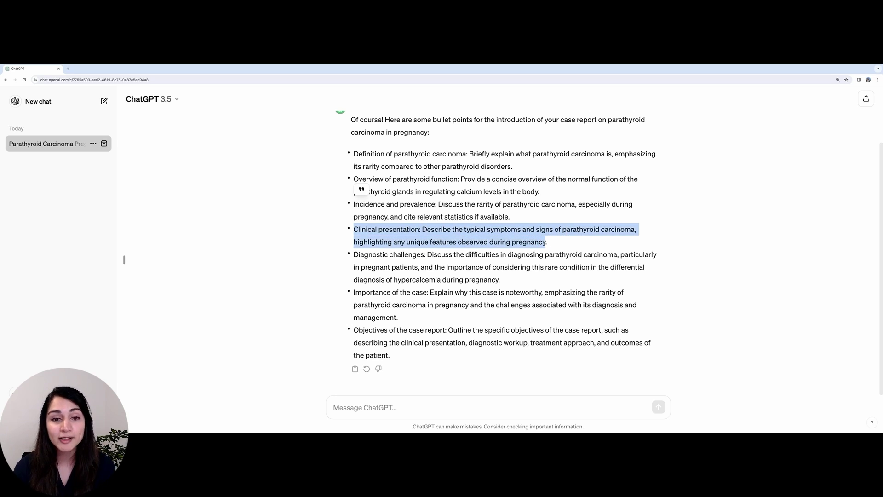
click(359, 260)
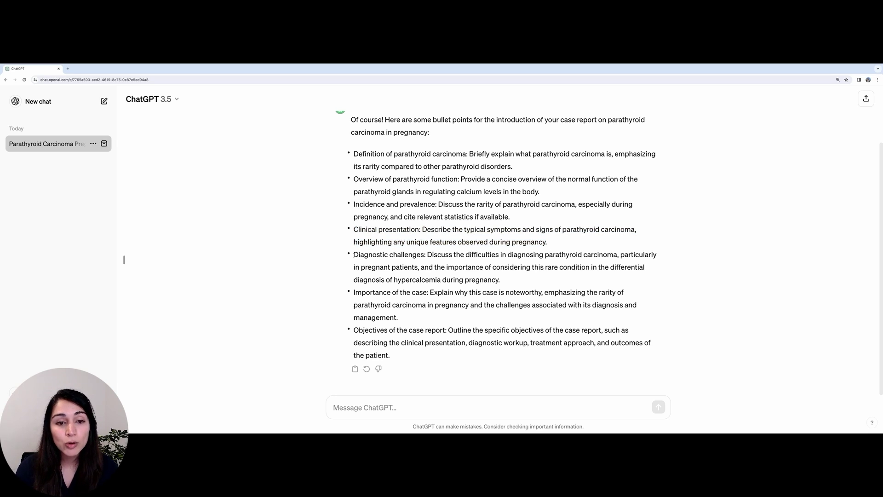
Step: Highlight the Diagnostic challenges and Objectives of the case report bullets, then clear the selection
drag(355, 254, 616, 255)
click(355, 327)
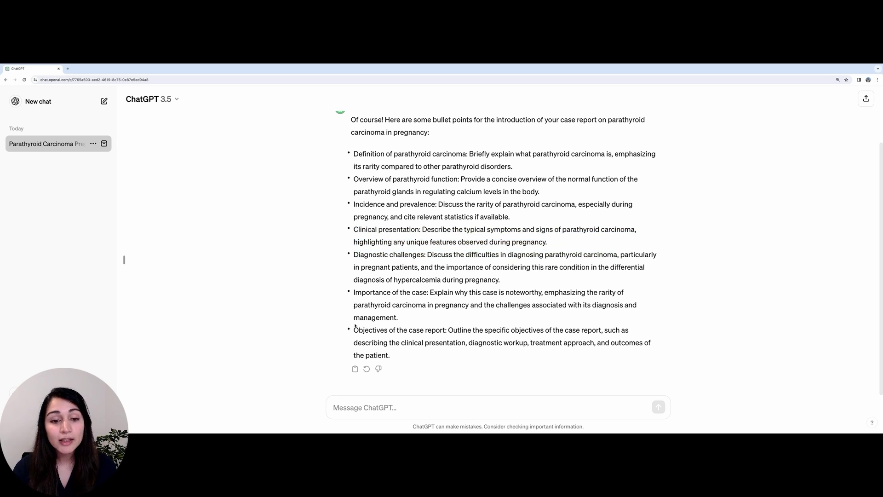
drag(354, 333, 446, 332)
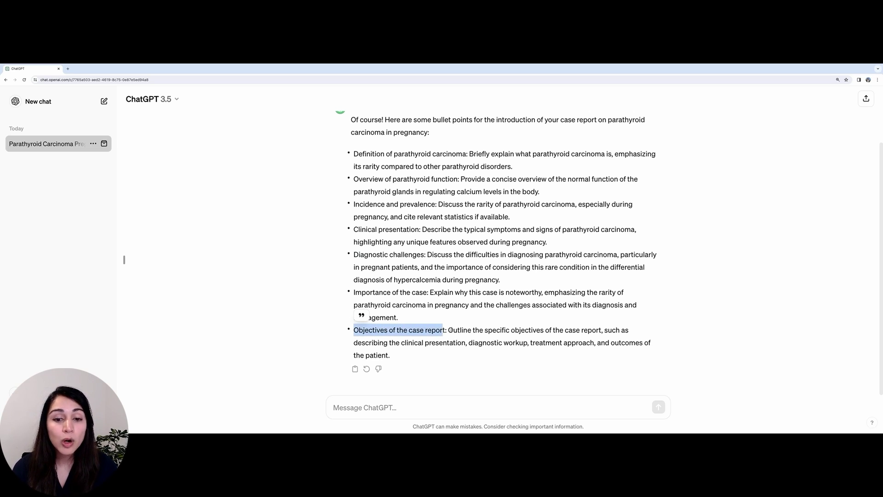
drag(449, 330, 480, 341)
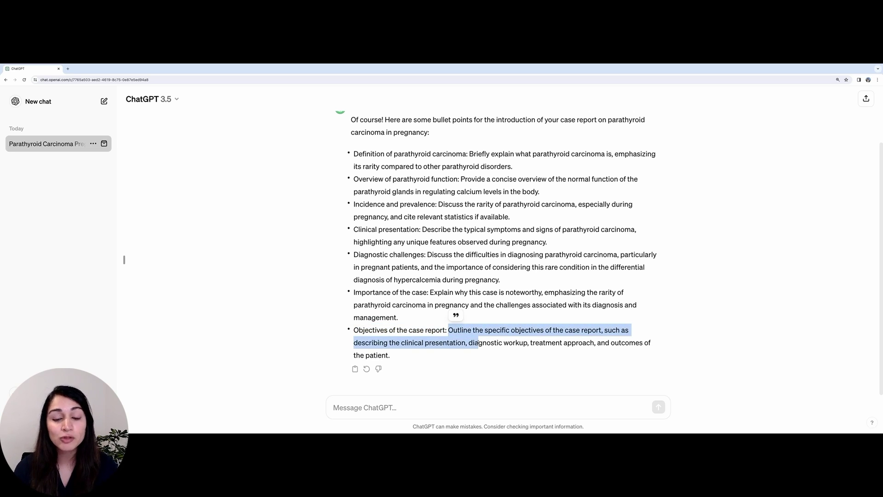
click(419, 343)
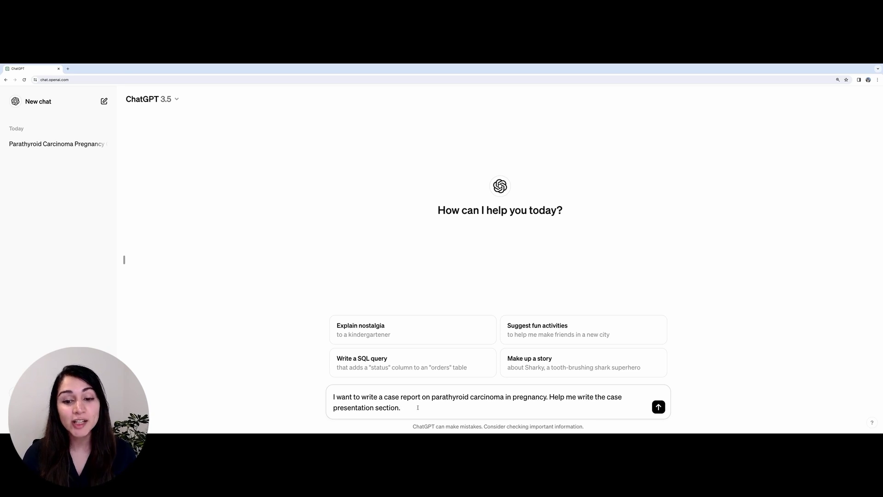
Step: Send the case presentation request in the new chat
key(Return)
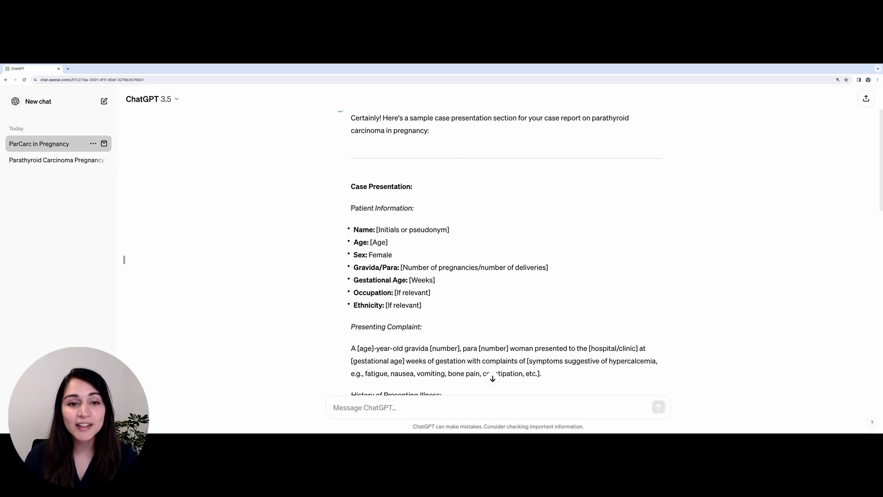
Step: Highlight the Patient Information, Gestational Age, Occupation and Ethnicity, and Presenting Complaint parts of the draft
drag(351, 208, 415, 213)
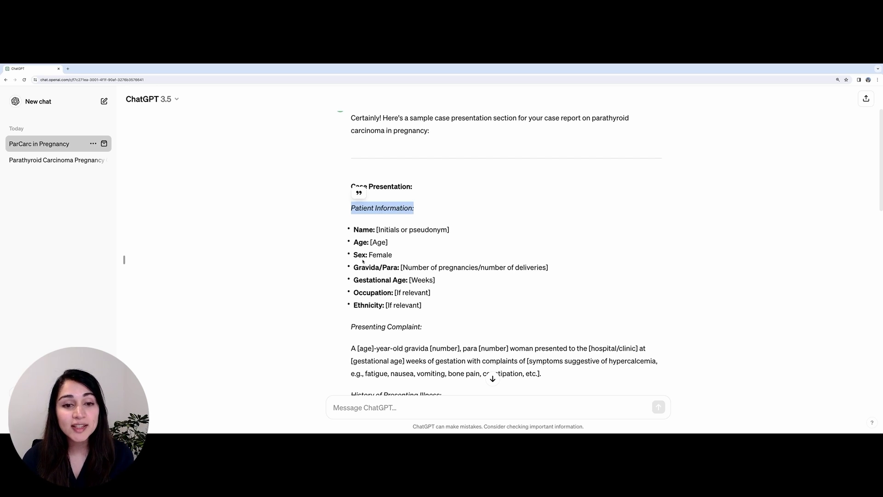
click(413, 275)
drag(351, 270, 385, 305)
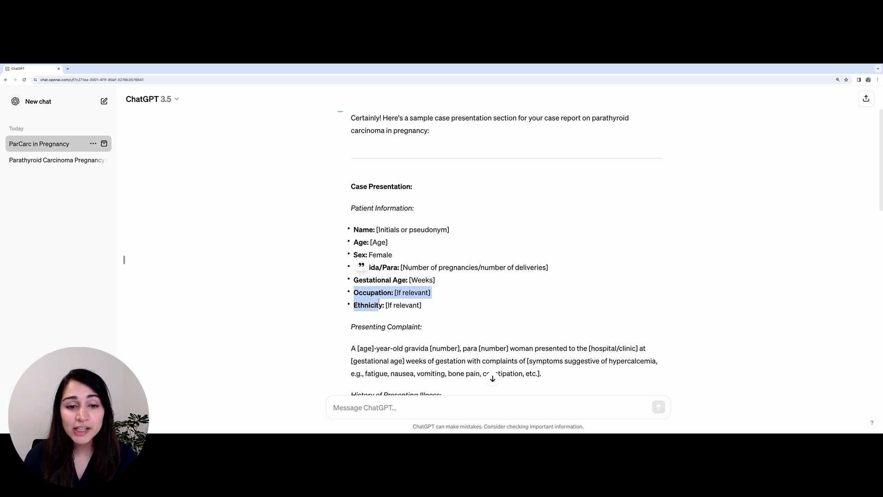
click(433, 203)
scroll(432, 203, down, 3)
drag(433, 203, 350, 202)
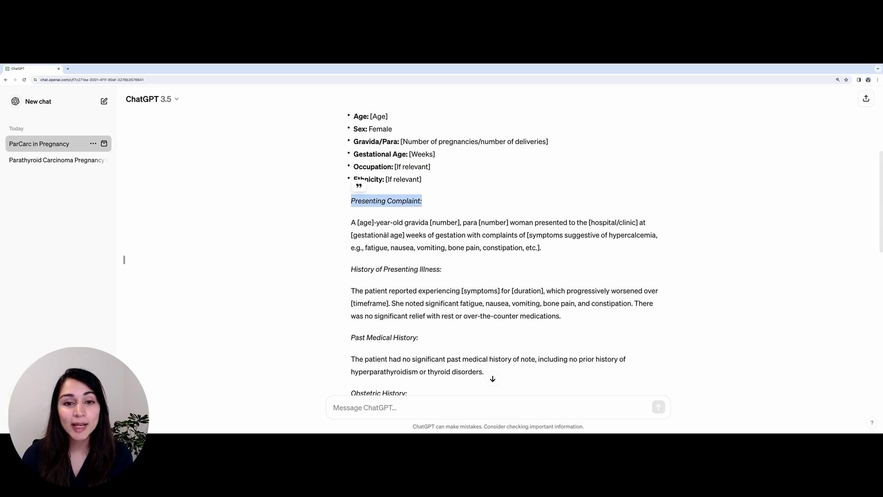
click(391, 232)
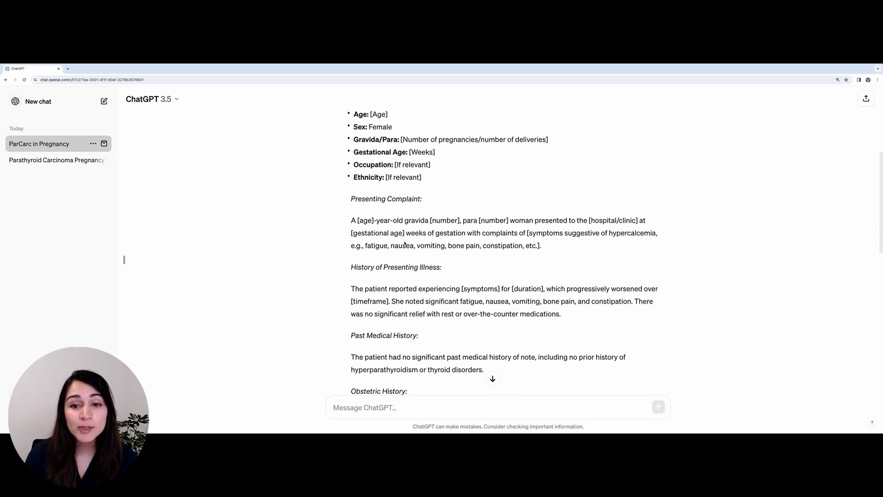
Step: Scroll through the draft's history sections, highlighting two of its headings
scroll(404, 243, down, 1)
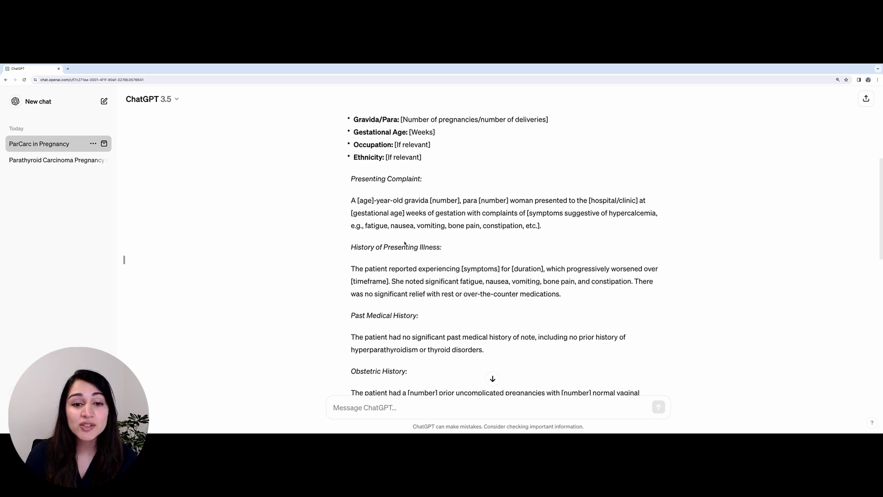
scroll(407, 237, down, 2)
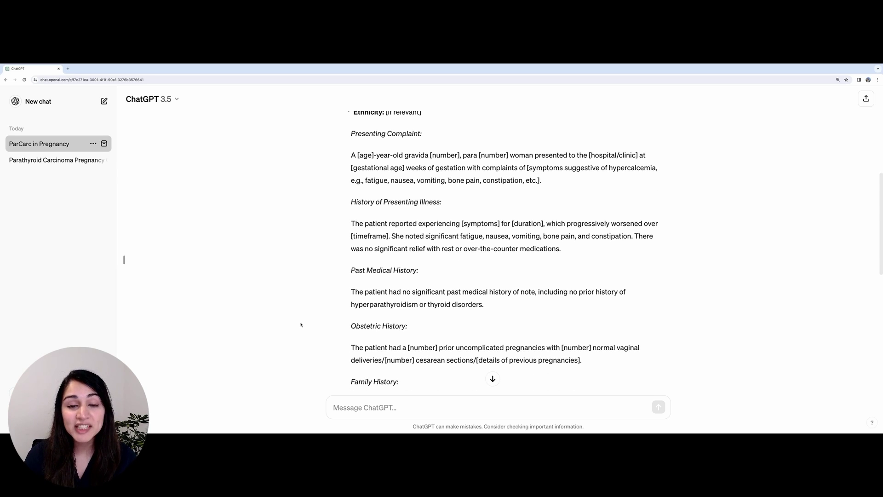
scroll(395, 287, down, 2)
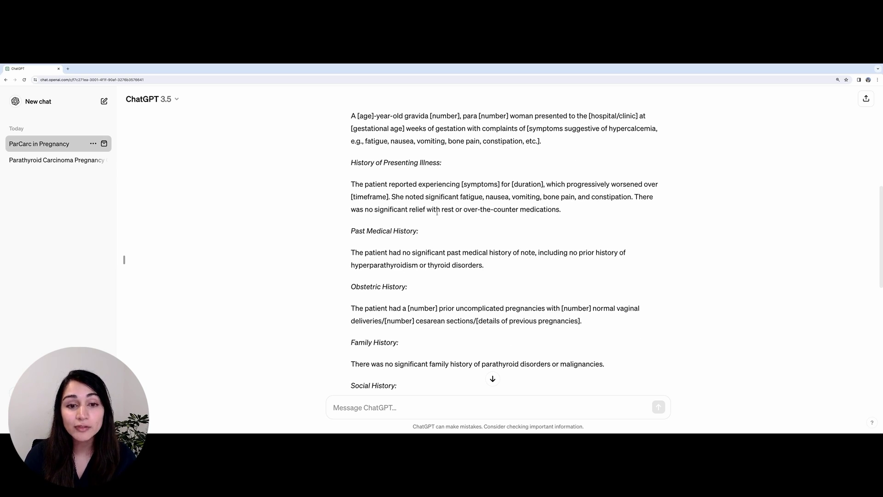
drag(351, 231, 418, 231)
drag(418, 287, 351, 287)
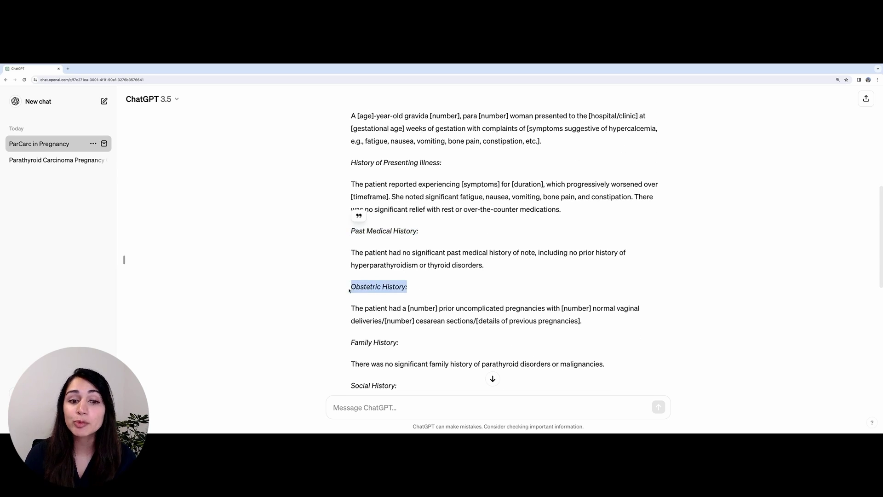
scroll(359, 276, down, 4)
scroll(386, 253, down, 1)
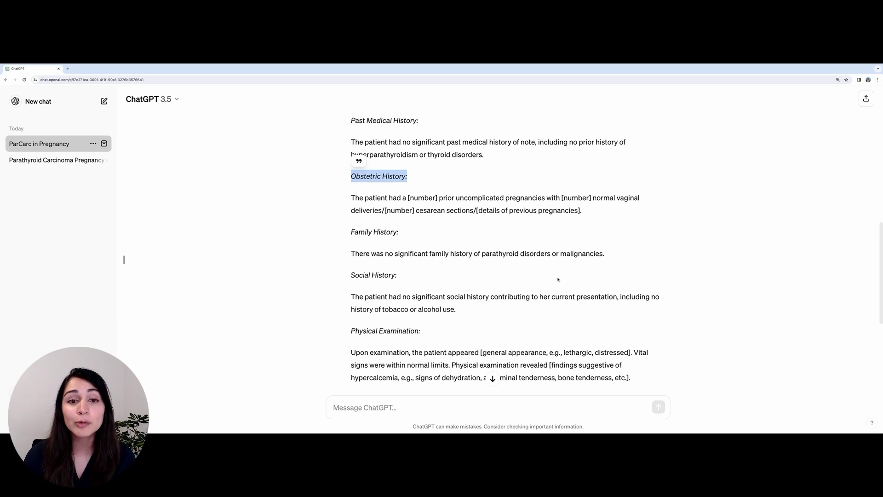
scroll(433, 294, down, 5)
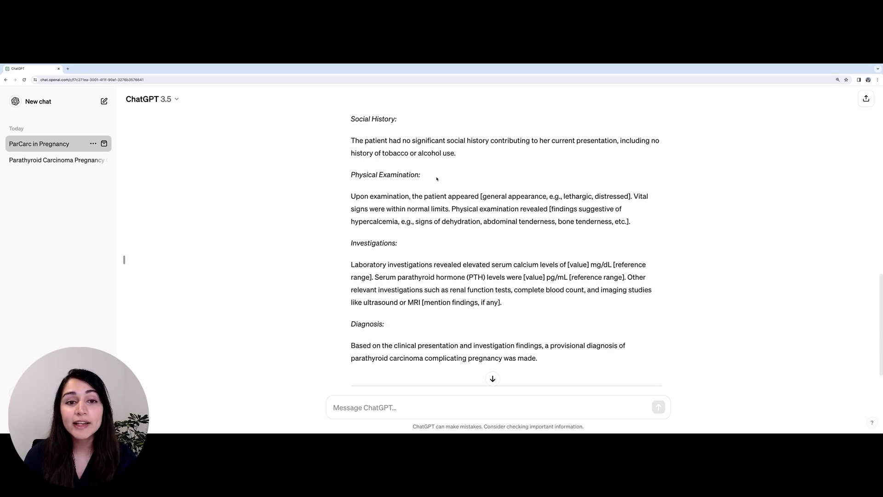
Step: Highlight the Physical Examination heading, the laboratory investigations sentence and the imaging findings placeholder
drag(435, 179, 397, 187)
scroll(462, 232, down, 2)
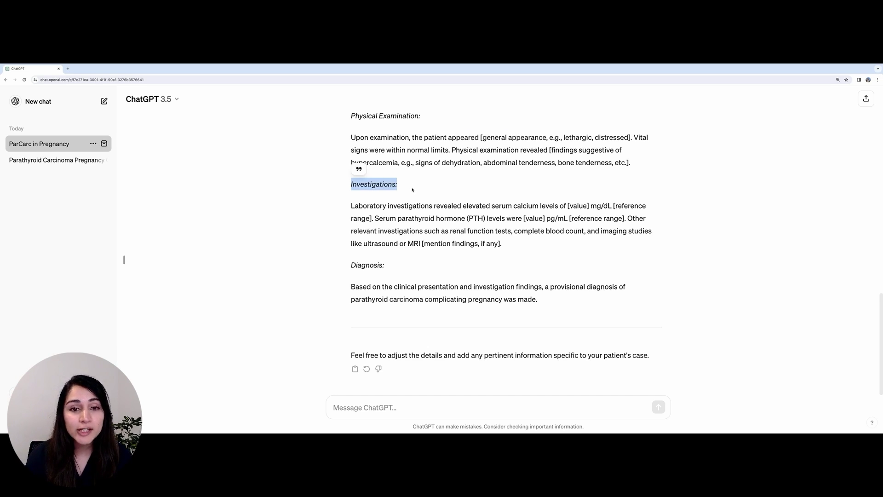
click(413, 189)
drag(352, 206, 433, 207)
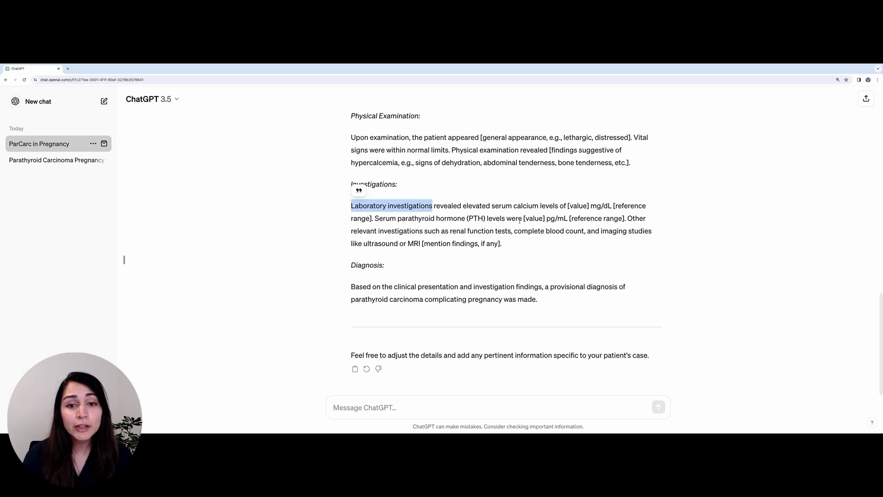
drag(521, 244, 352, 284)
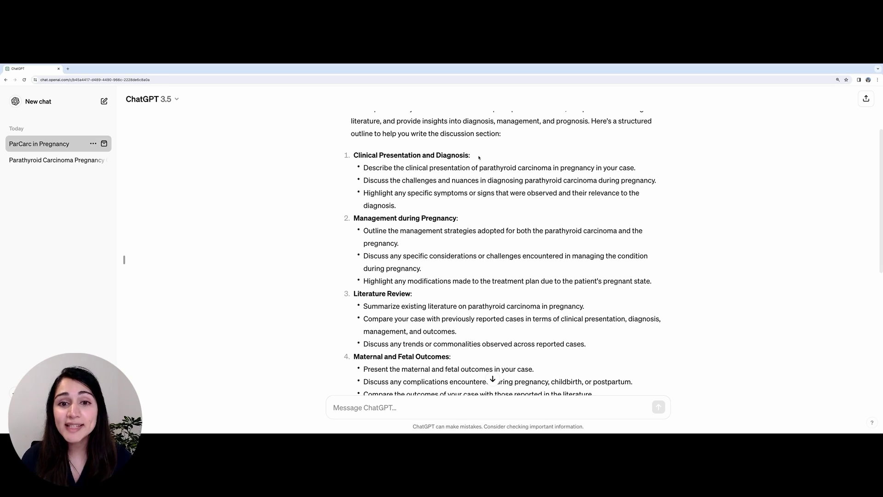
Step: Highlight the Clinical Presentation and Diagnosis, Management during Pregnancy and Literature Review headings of the outline
drag(470, 155, 354, 155)
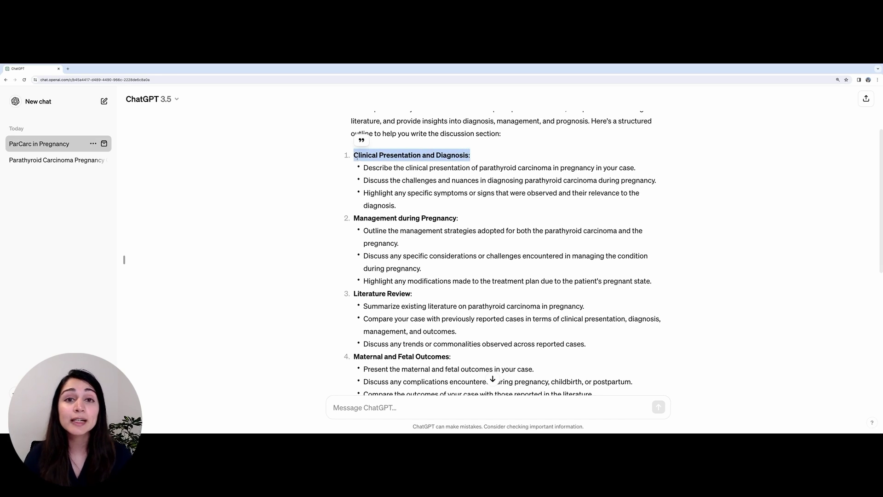
scroll(464, 223, down, 1)
triple_click(475, 210)
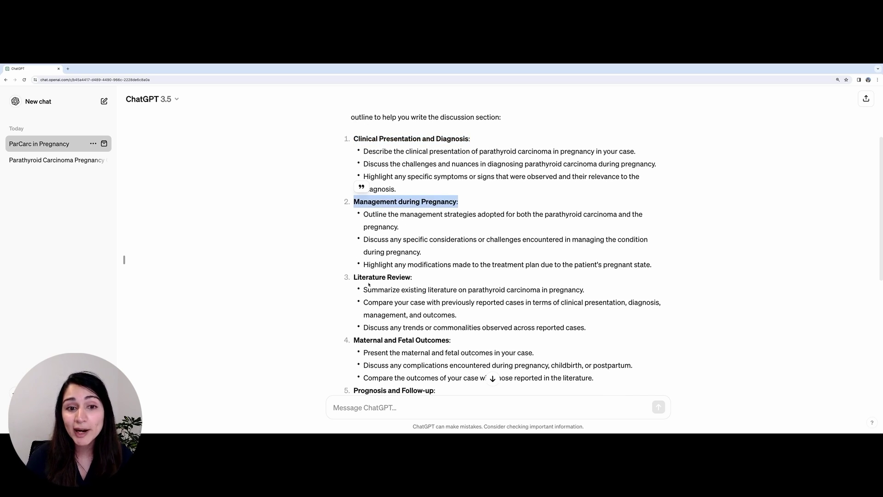
scroll(396, 251, down, 4)
drag(439, 186, 484, 171)
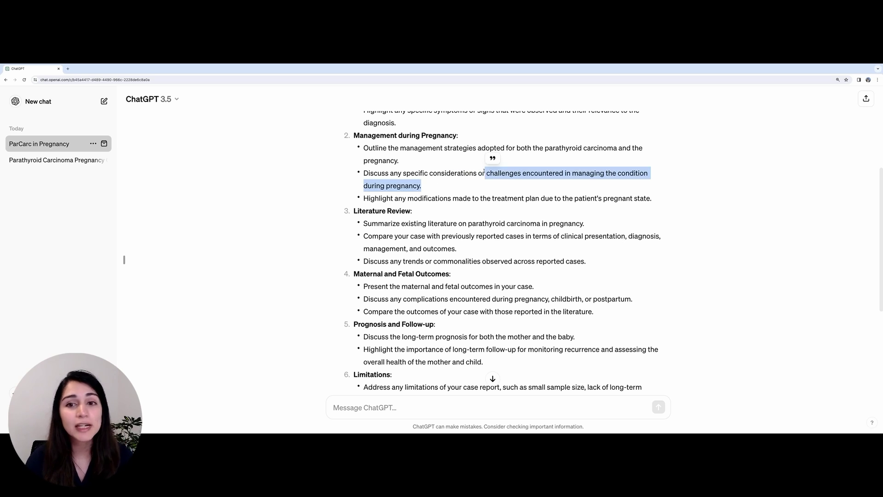
scroll(461, 200, down, 3)
drag(412, 157, 354, 158)
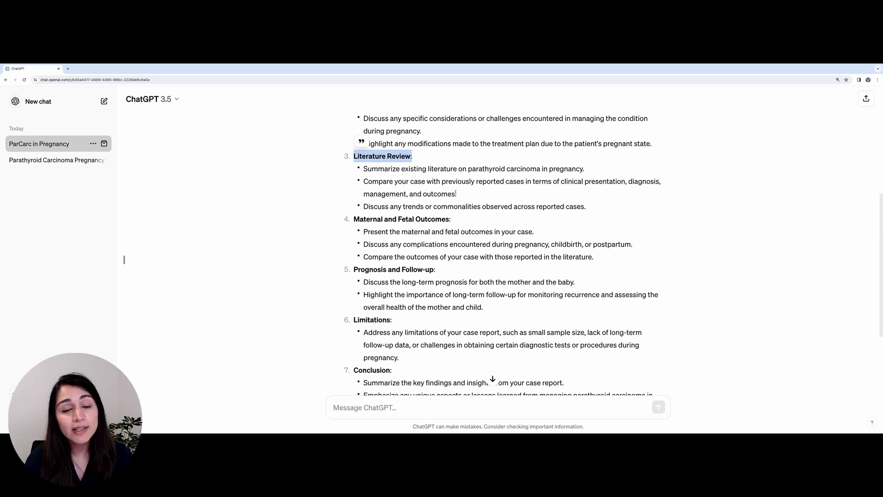
click(469, 199)
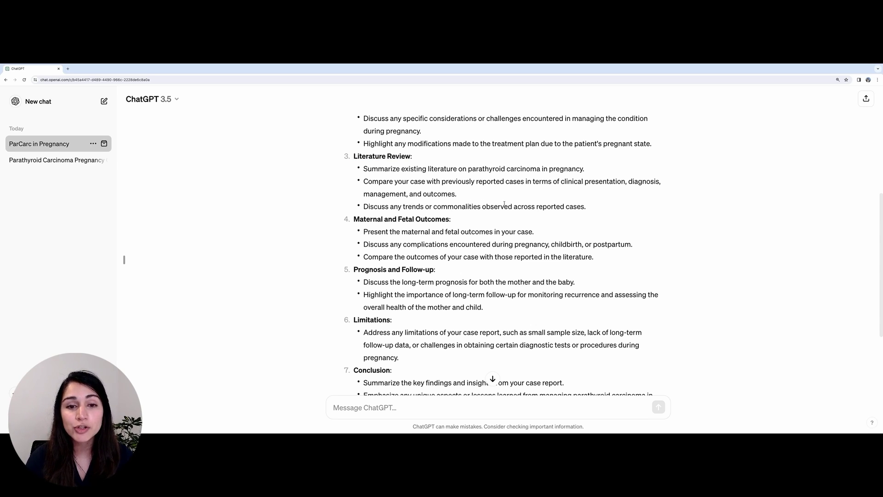
scroll(597, 210, down, 2)
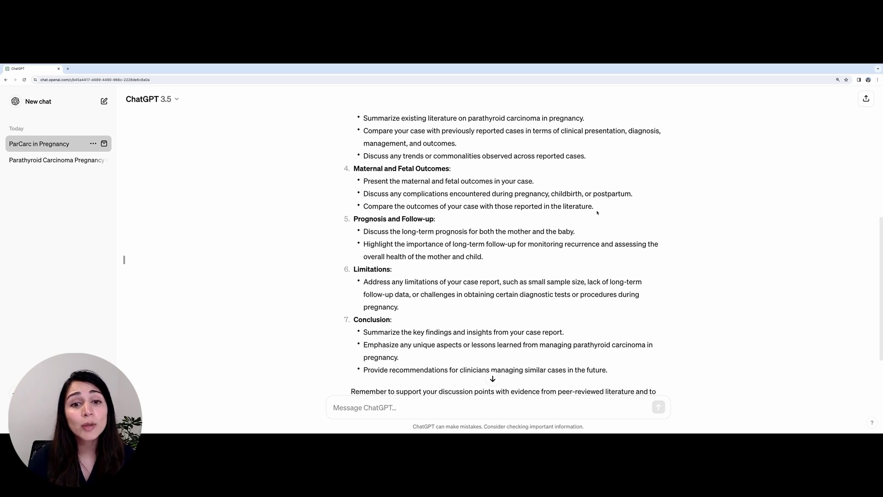
drag(597, 212, 407, 194)
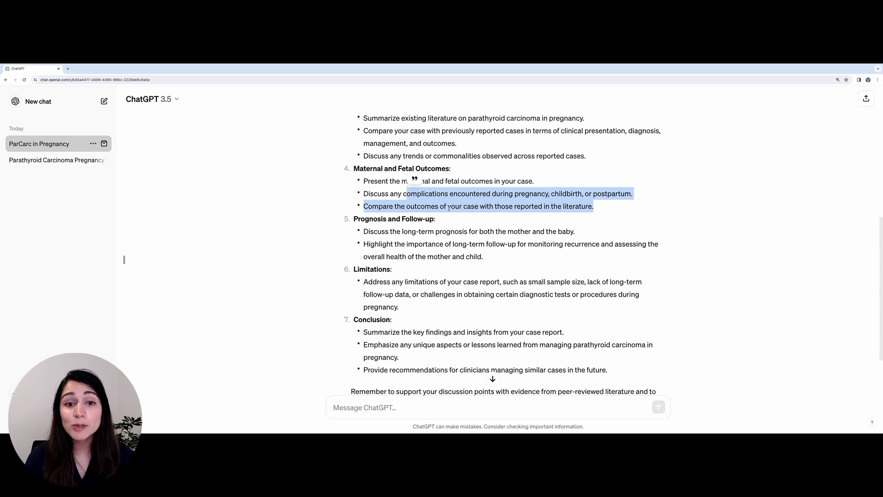
scroll(449, 210, down, 1)
scroll(449, 210, down, 3)
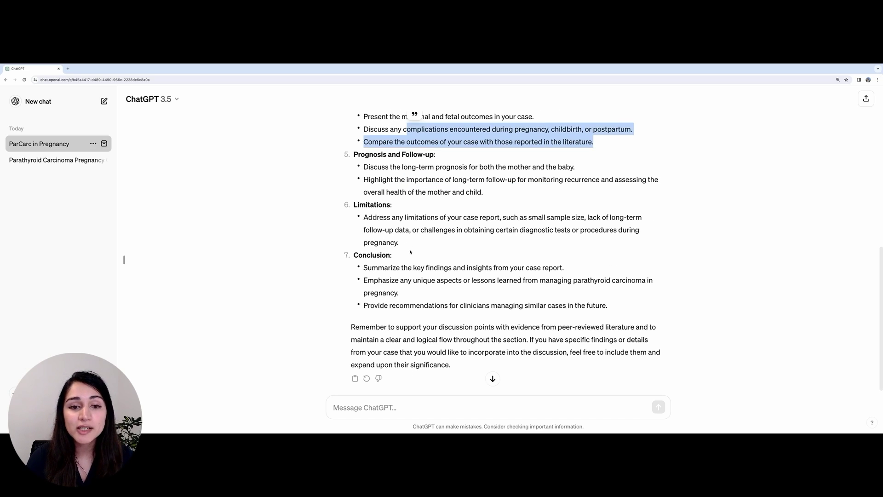
drag(460, 243, 364, 217)
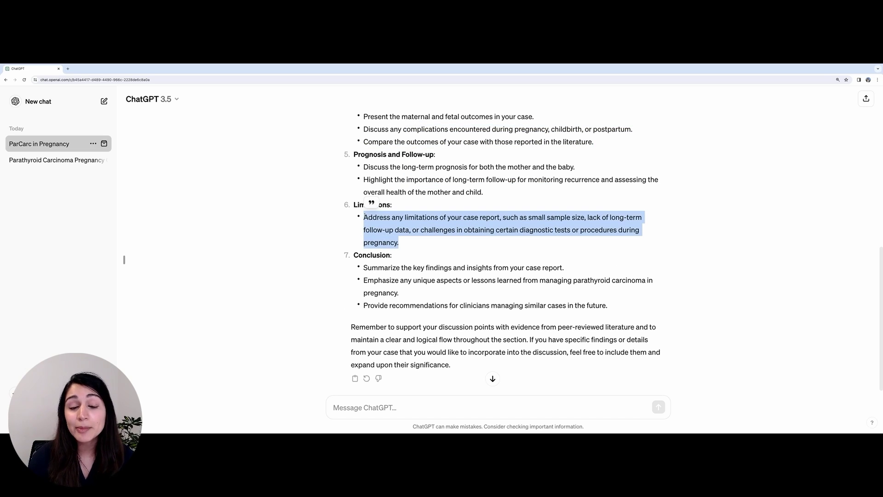
click(402, 244)
drag(399, 239, 400, 236)
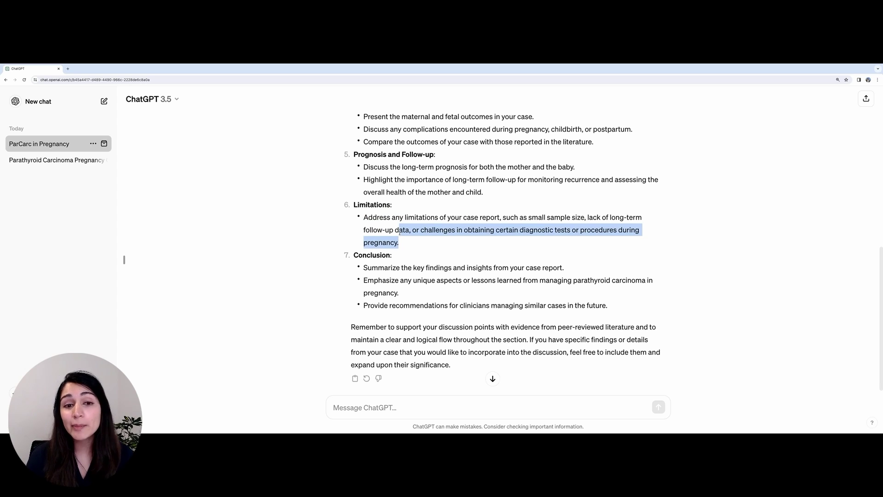
drag(399, 231, 408, 237)
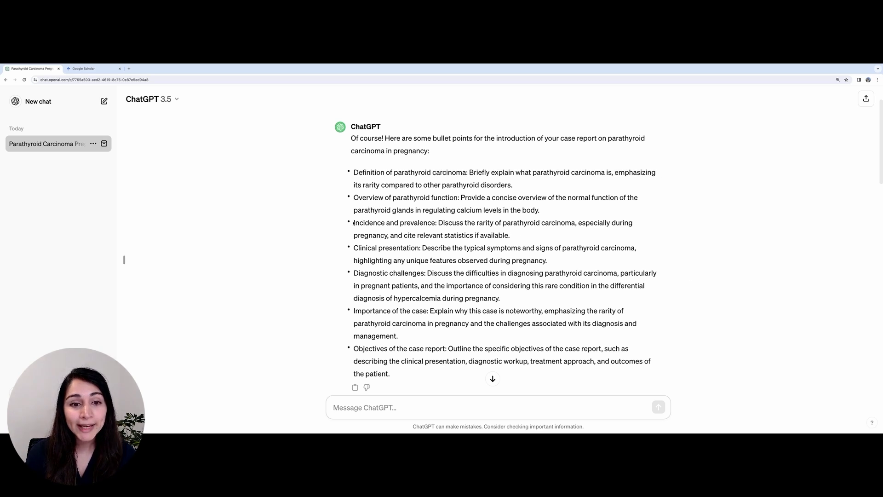
Step: Select 'Incidence and prevalence: Discuss the rarity of parathyroid carcinoma' in the introduction reply
drag(353, 223, 574, 224)
key(super+c)
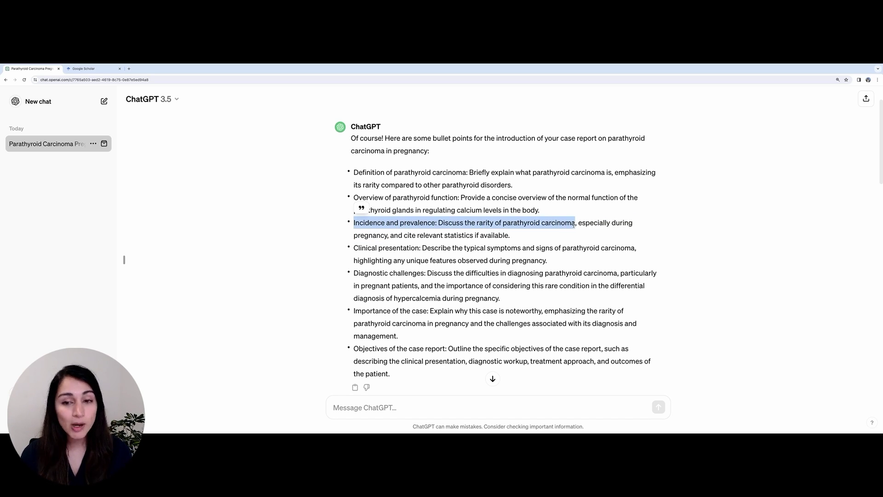
Step: Search Google Scholar for the copied incidence phrase and open the top result's 'Cited by 51' list
click(84, 69)
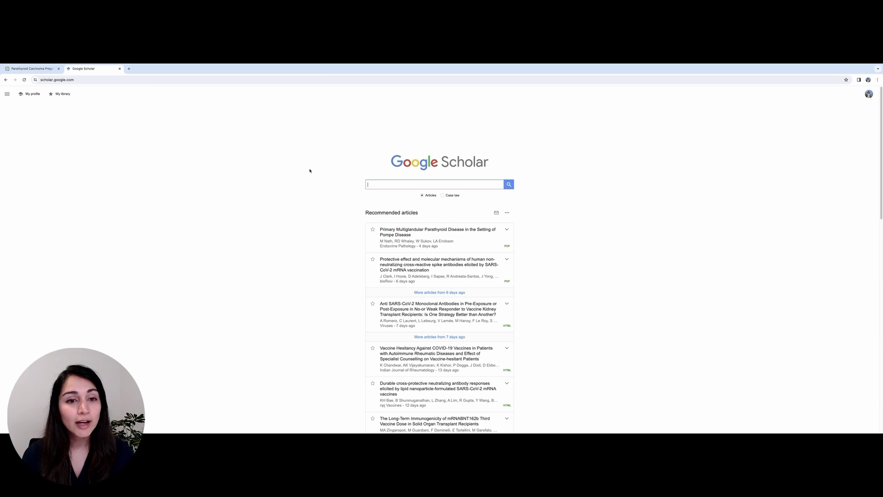
click(386, 182)
key(super+v)
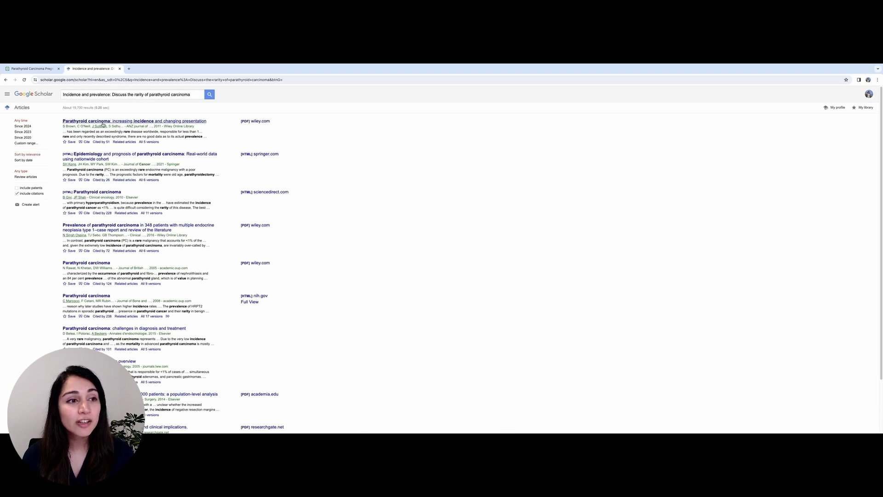
drag(220, 123, 62, 122)
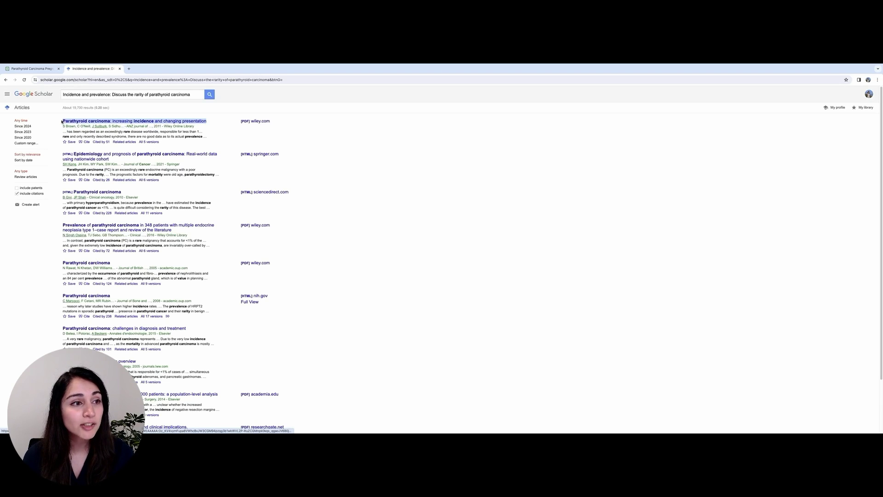
click(103, 143)
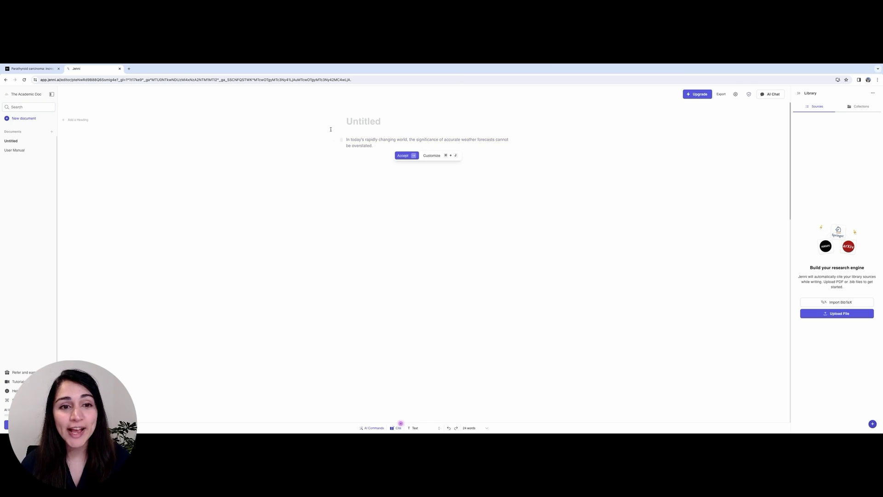
Step: Copy the Wiley abstract's opening Background sentence on parathyroid carcinoma's rarity and return to Jenni
click(32, 68)
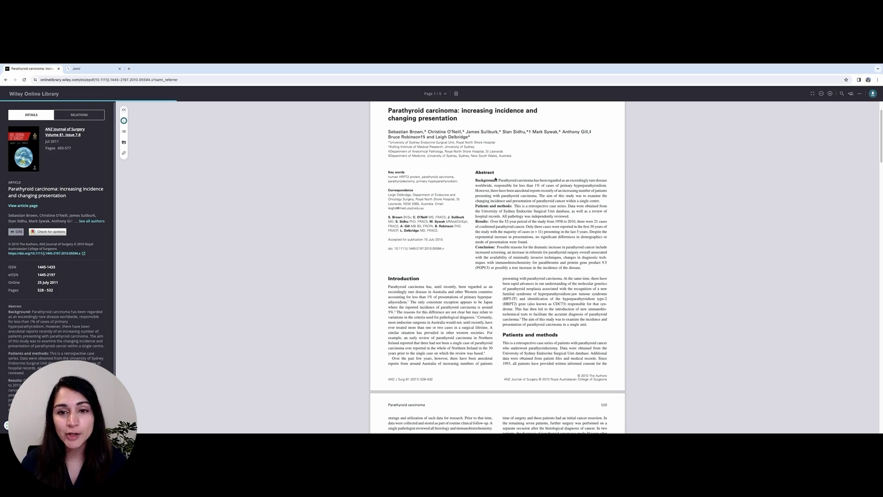
drag(499, 179, 607, 186)
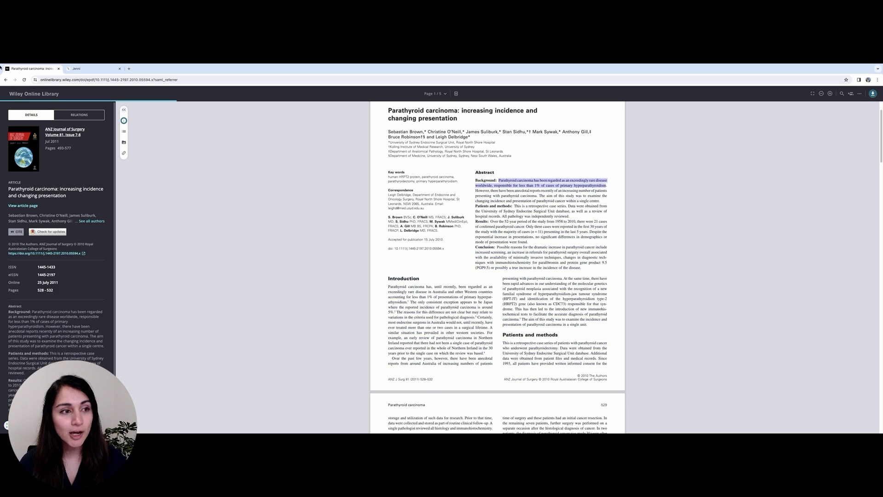
click(92, 68)
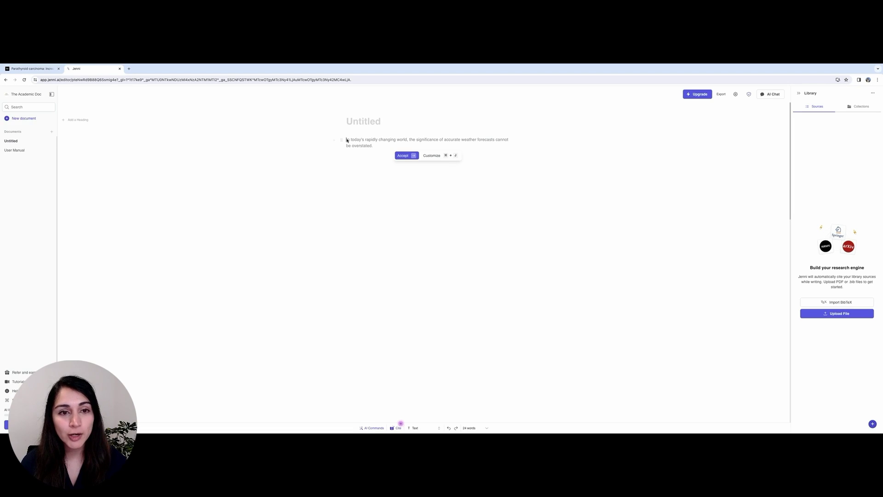
Step: Paste the abstract sentence into the Jenni document and run Paraphrase > Academically on it
text(Parathyroid carcinoma has been regarded as an exceedingly rare diseaseworldwide, responsible for less than 1% of cases of primary hyperparathyroidism)
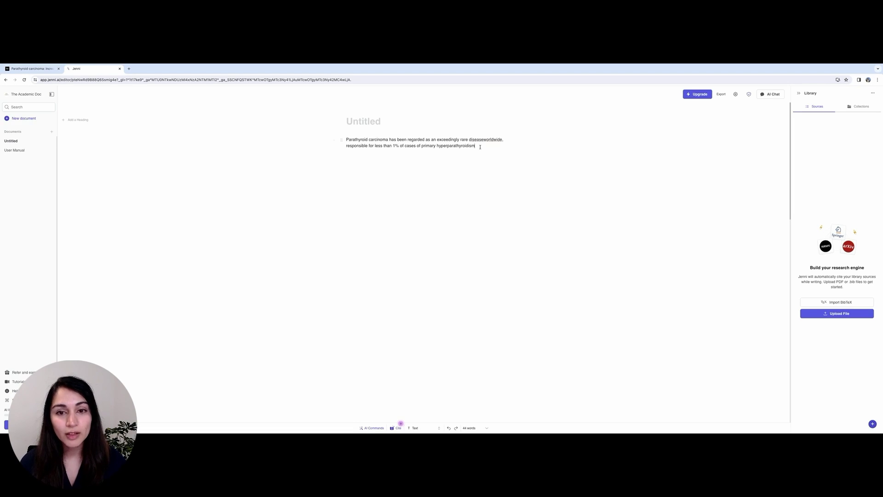
drag(476, 145, 344, 139)
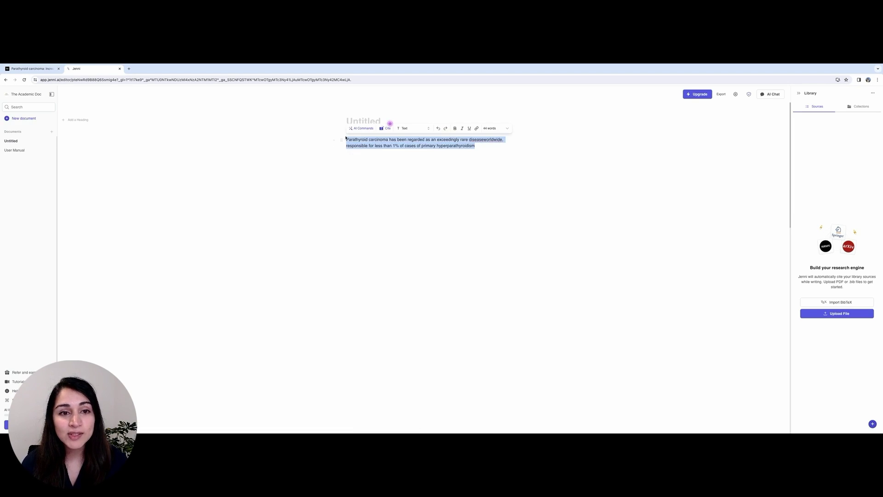
click(363, 129)
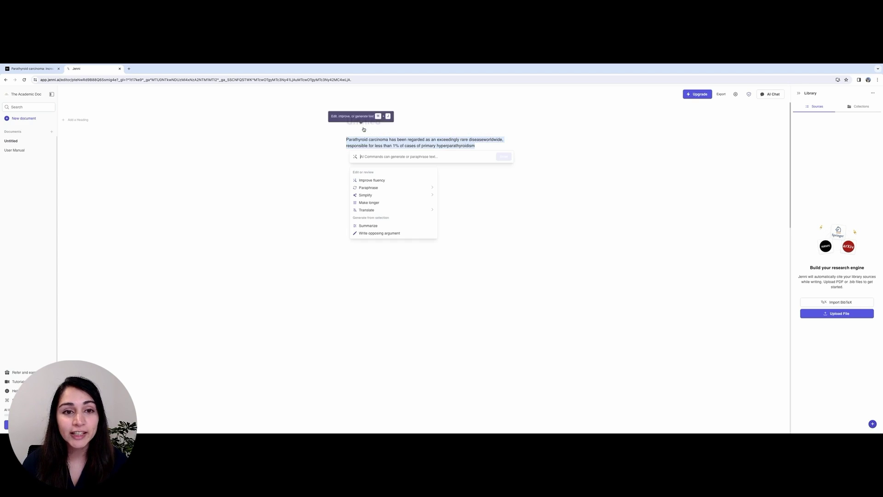
mouse_move(382, 190)
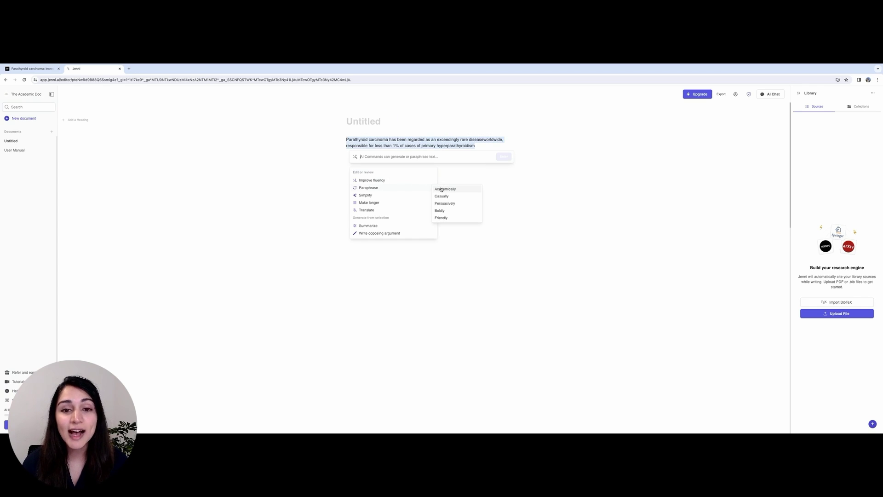
click(441, 189)
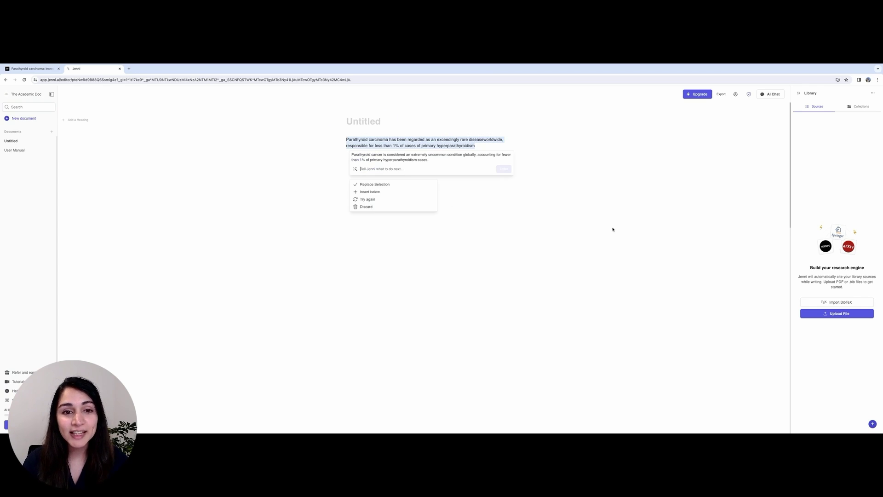